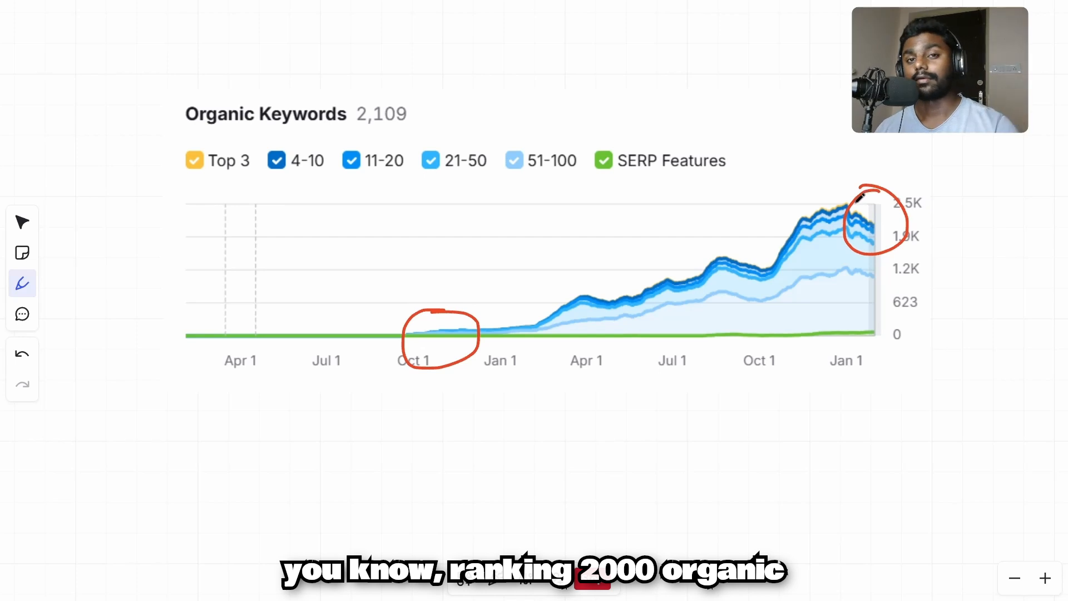
# Circle the Organic Keywords count in red and draw tick marks above the SERP Features, 51-100 and Top 3 legend entries.
pyautogui.moveTo(385, 95); pyautogui.dragTo(428, 96)
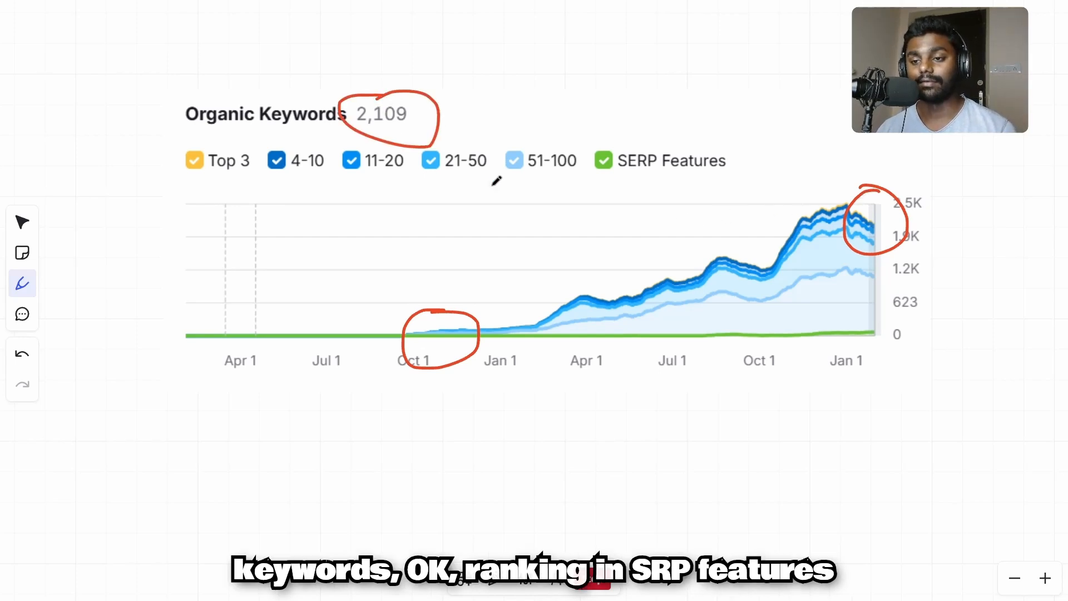
pyautogui.moveTo(627, 144); pyautogui.dragTo(658, 129)
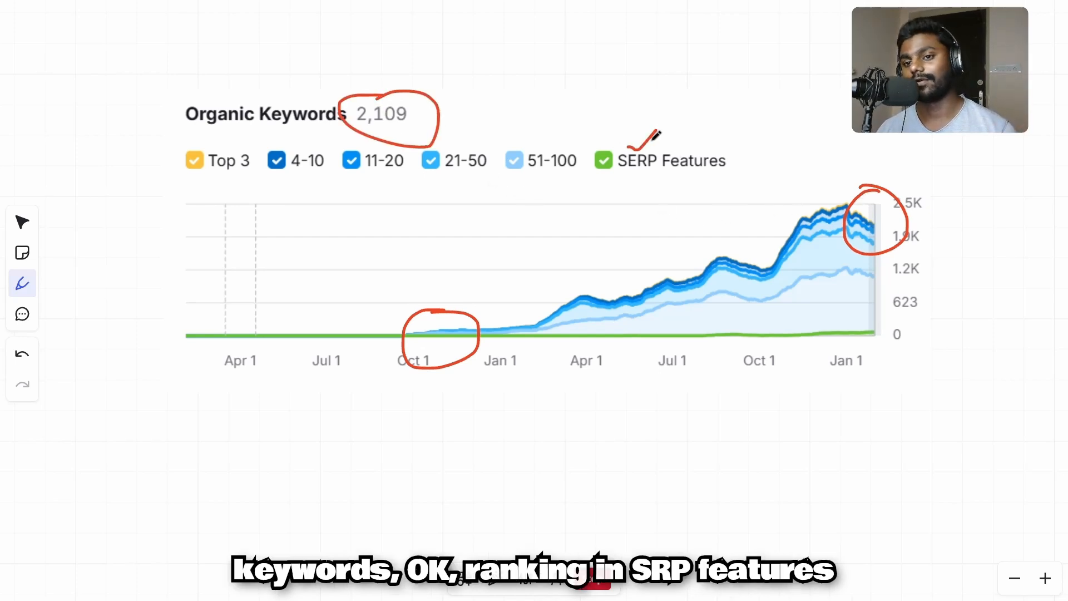
pyautogui.moveTo(535, 149); pyautogui.dragTo(558, 125)
pyautogui.moveTo(198, 147); pyautogui.dragTo(239, 127)
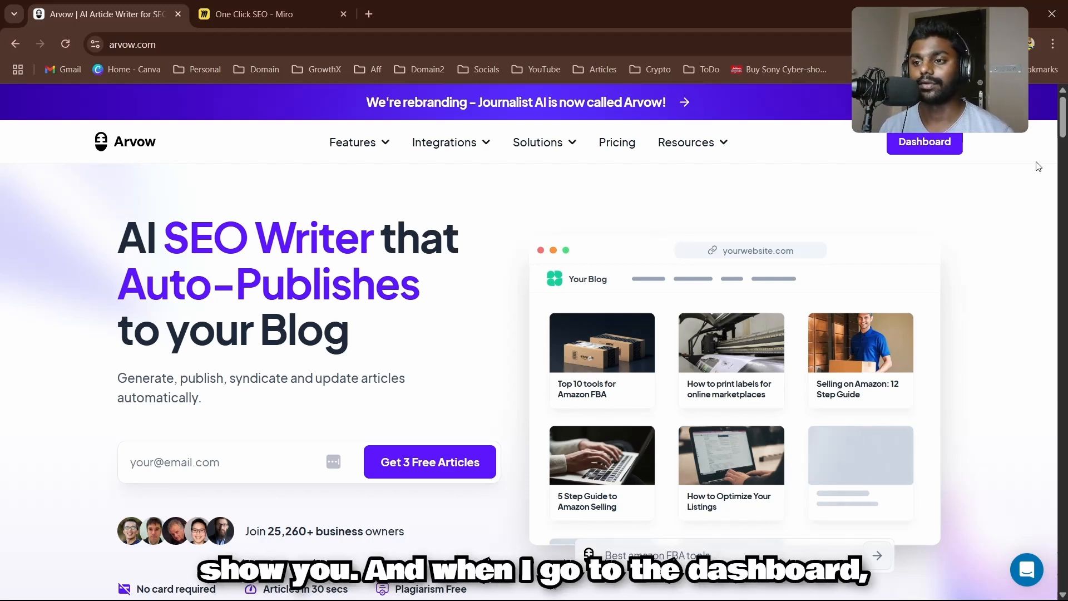
# Go to the Arvow dashboard from its website and view the Integrations page of Blog Automation.
pyautogui.click(924, 143)
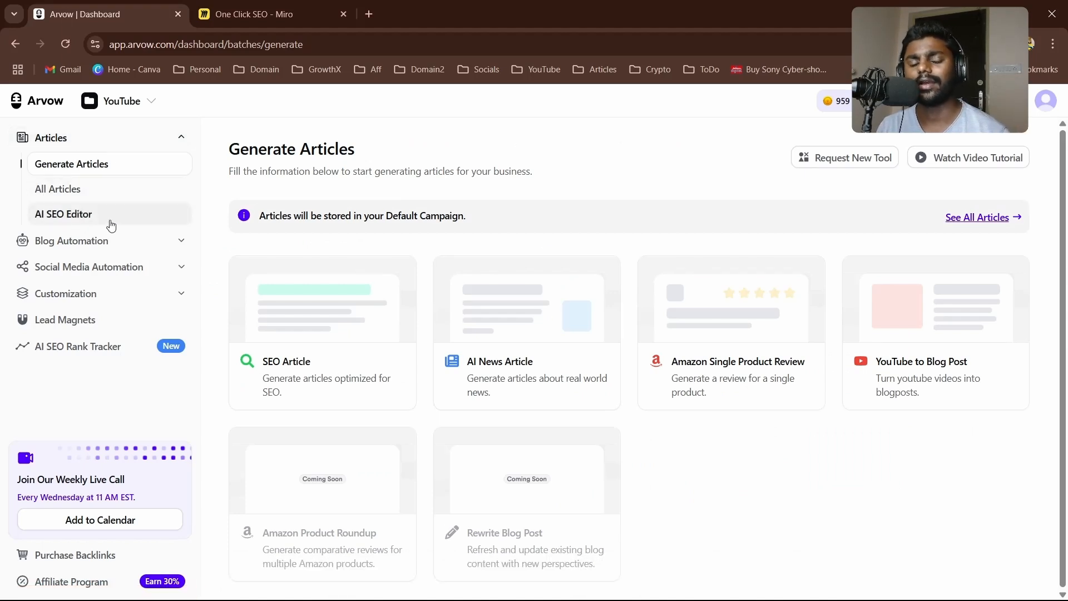
pyautogui.click(55, 245)
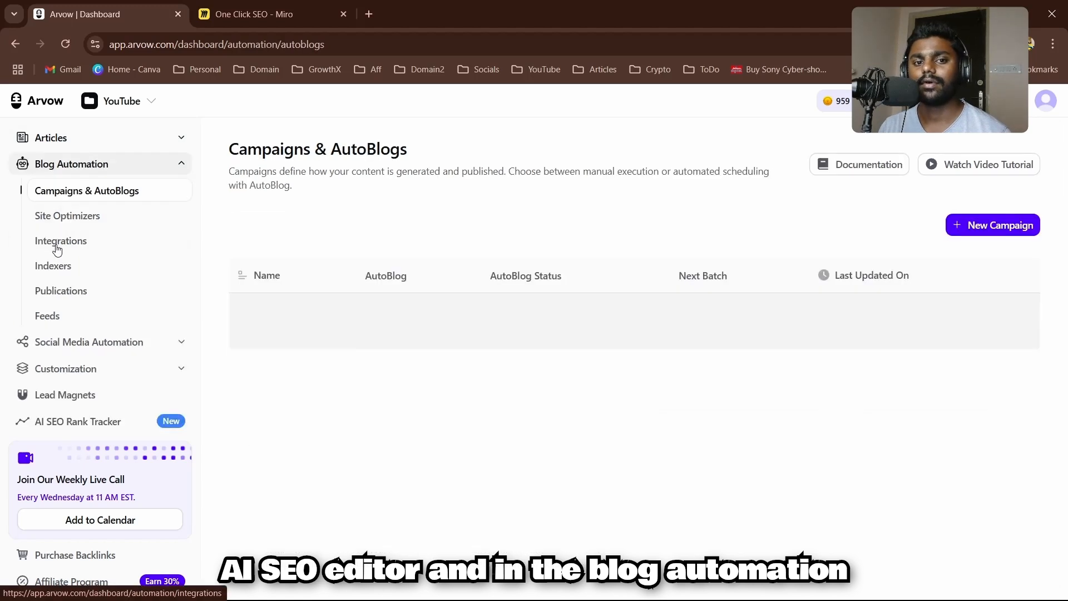
pyautogui.click(71, 247)
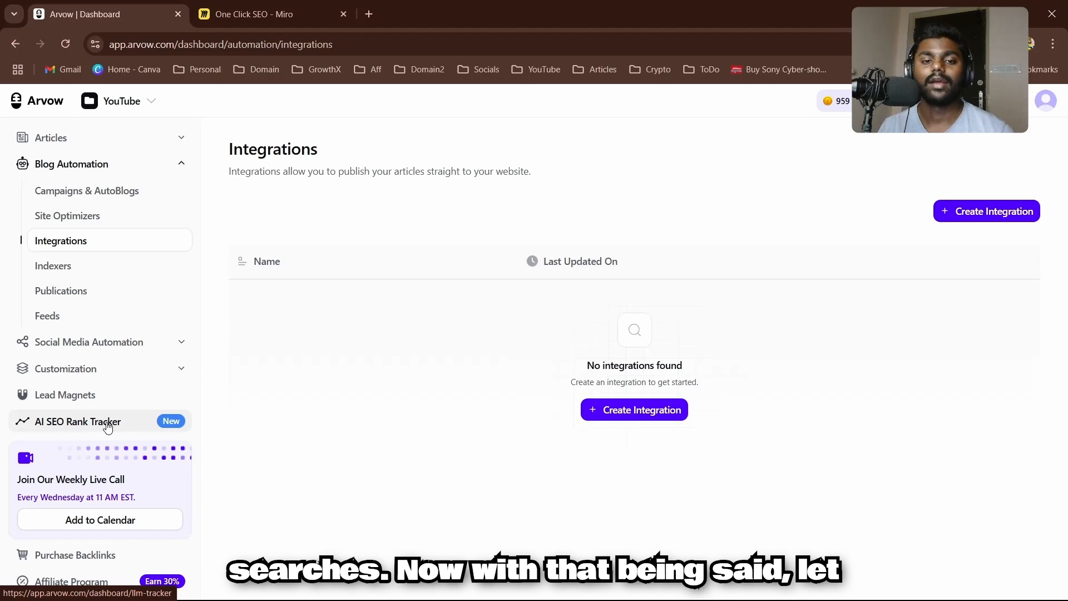
# Create an article draft in the AI SEO Editor from the querylookup.com link about the 30 best websites to make money from home in 2025.
pyautogui.click(106, 139)
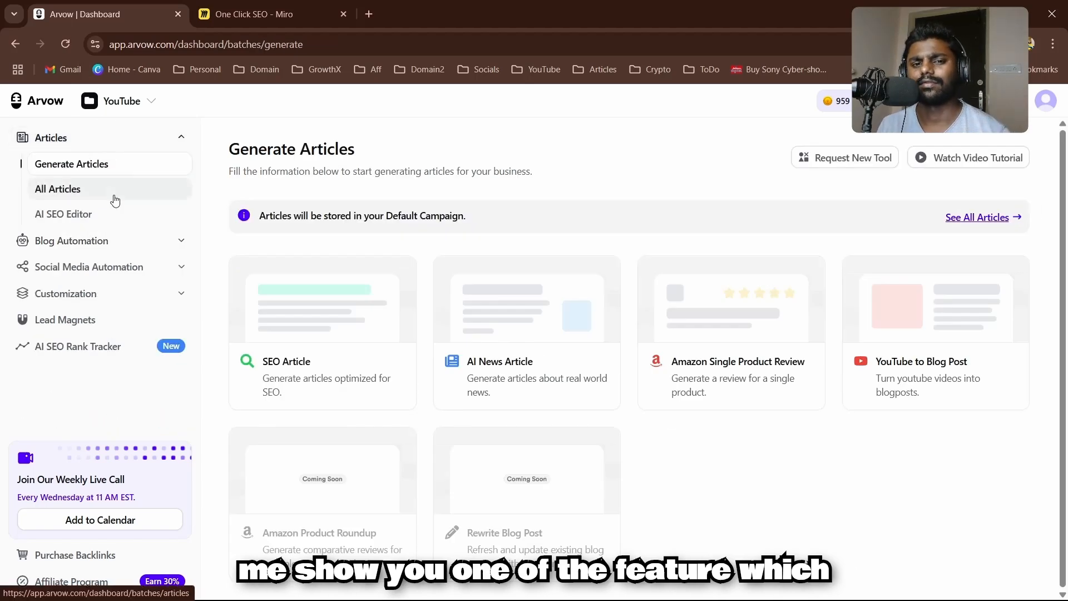
pyautogui.click(69, 215)
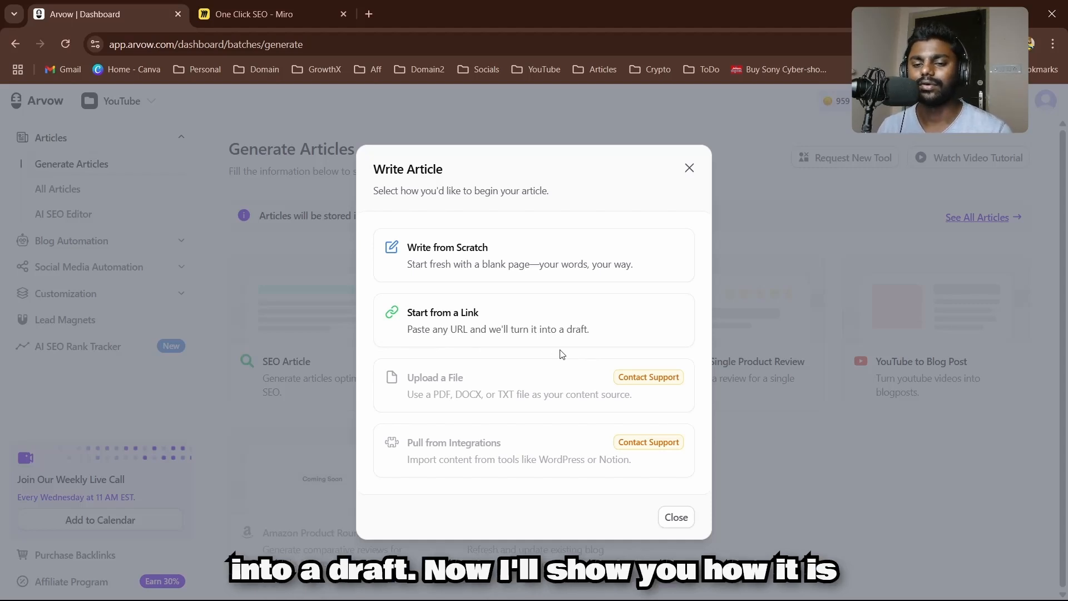
pyautogui.click(455, 327)
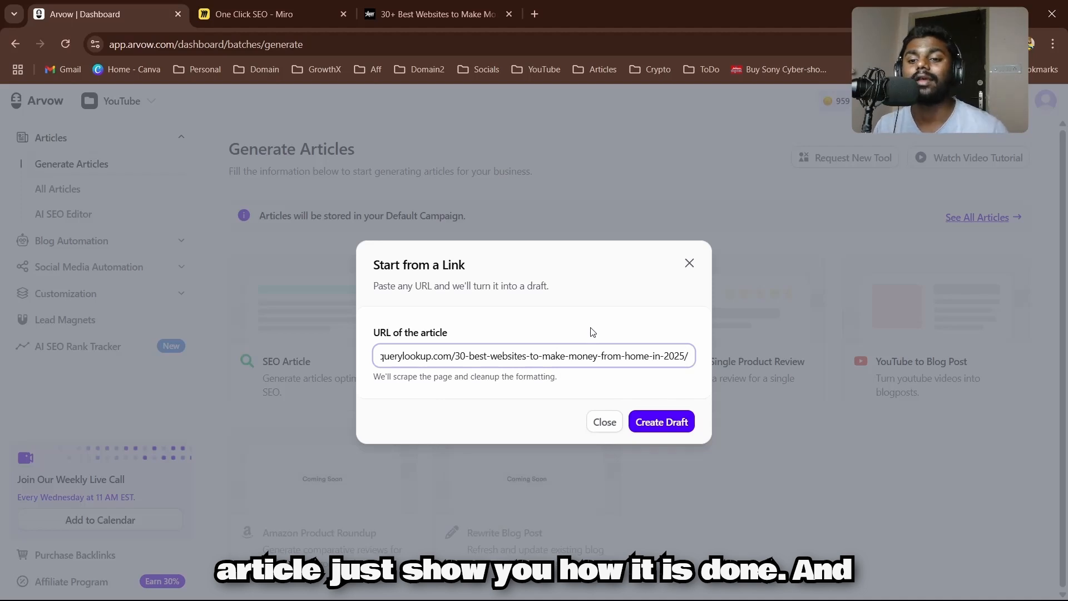
pyautogui.click(652, 422)
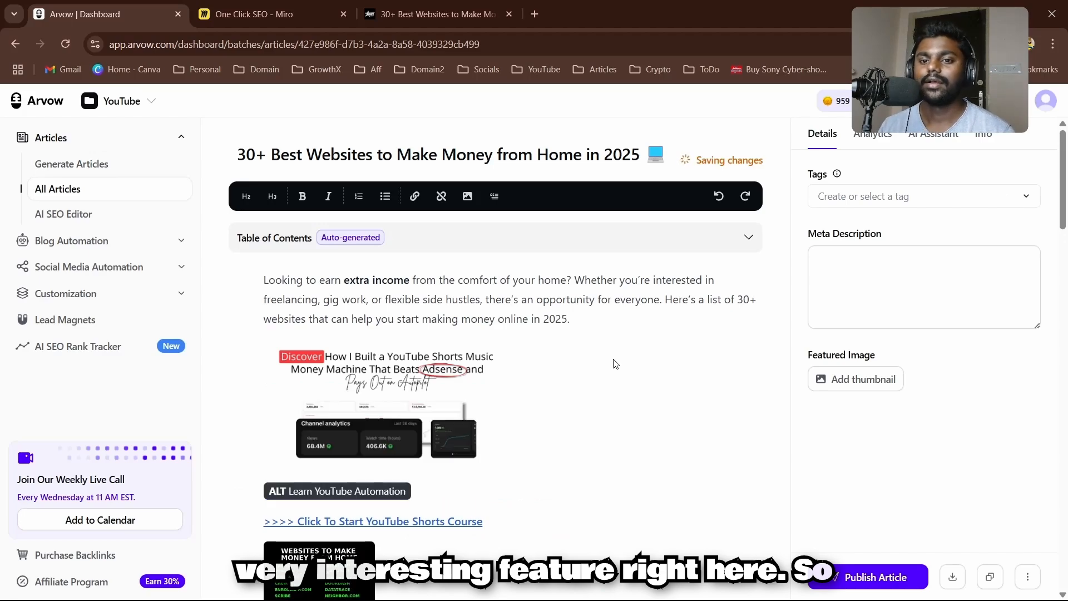
# Skim the imported draft and write "hey I want to regenerate this article for my domain called arvow.com" to the AI Assistant.
pyautogui.scroll(-20, 614, 362)
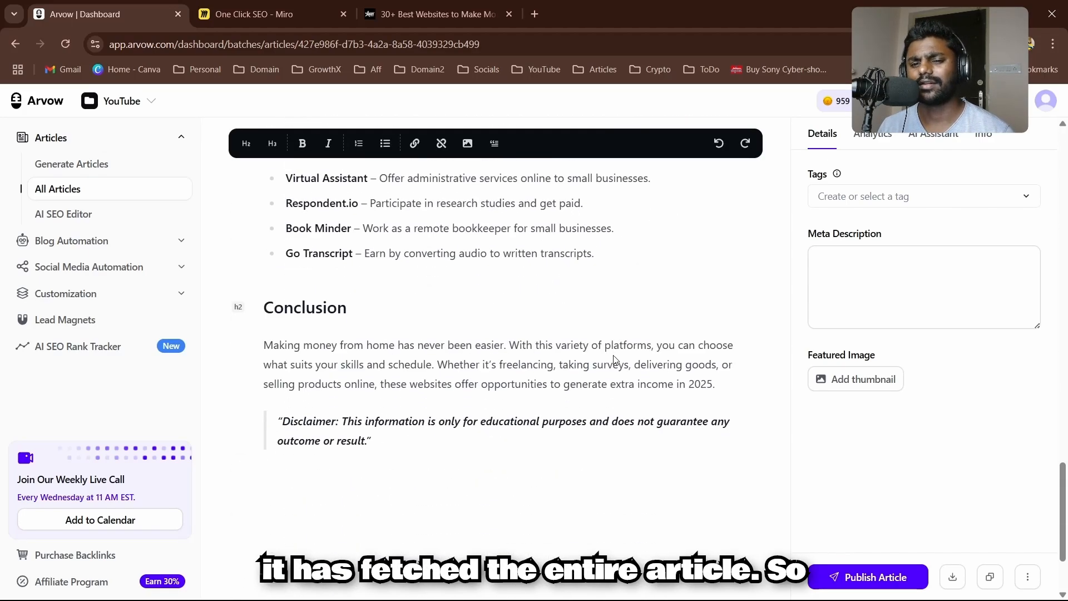
pyautogui.scroll(-2, 615, 360)
pyautogui.scroll(20, 614, 360)
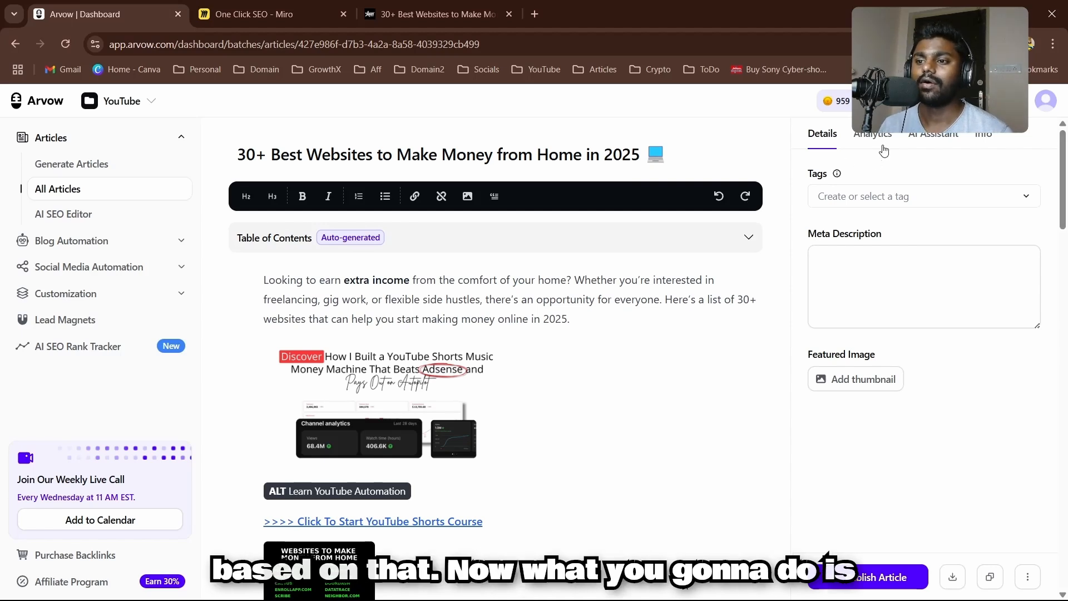
pyautogui.click(928, 145)
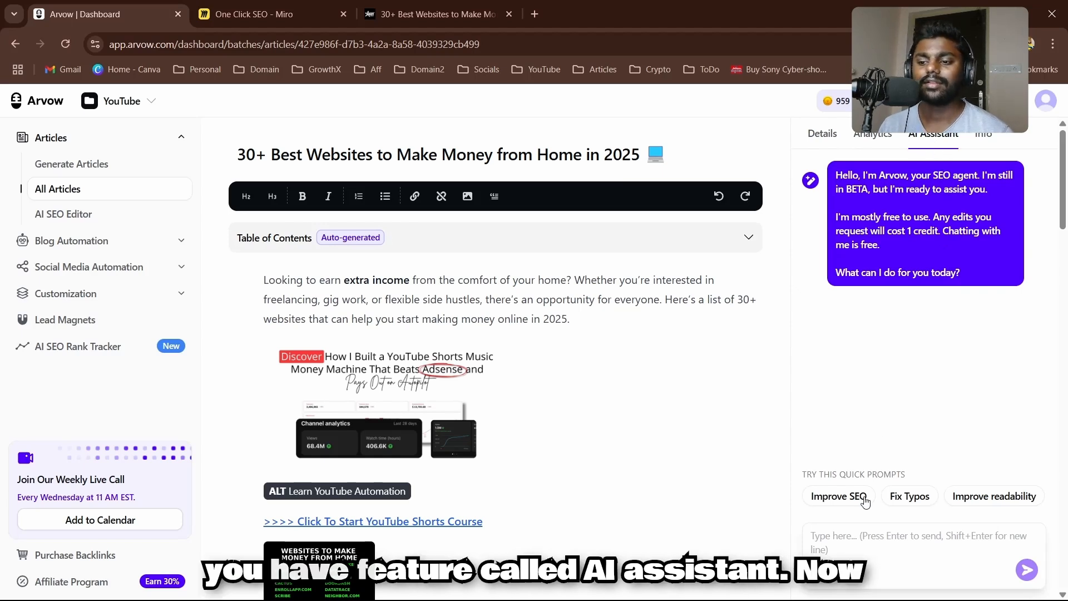
pyautogui.click(858, 541)
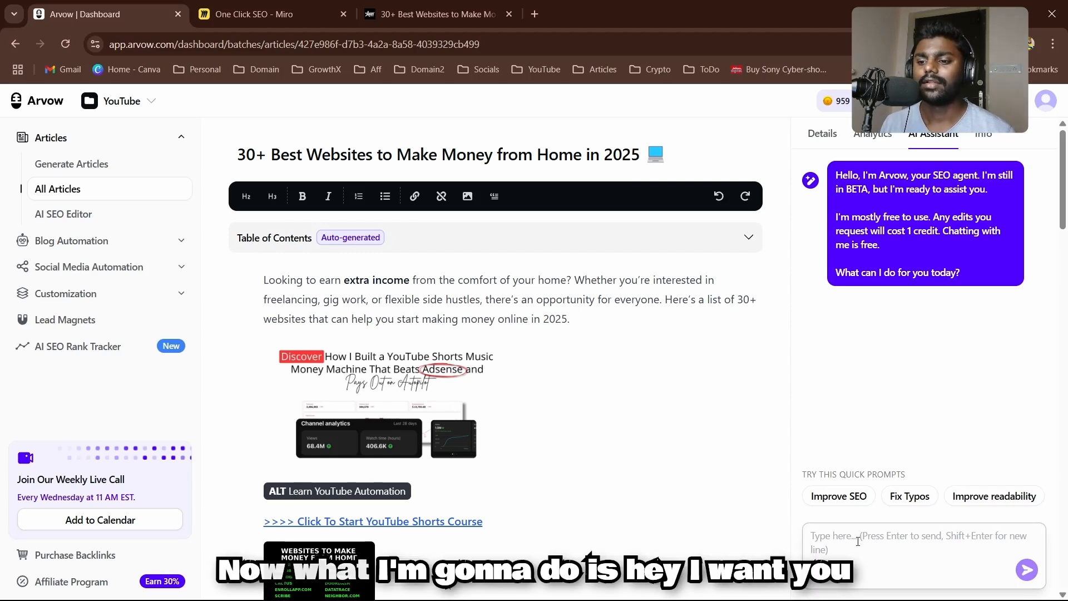
pyautogui.click(857, 542)
pyautogui.write('hey I want o to re')
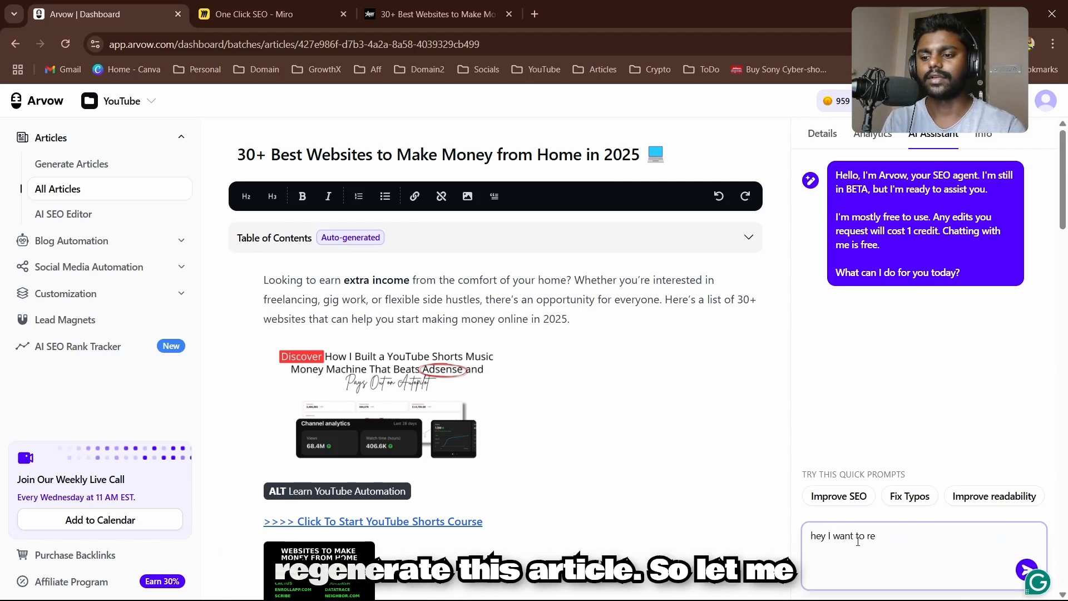
pyautogui.write(' gene')
pyautogui.press('BackSpace')
pyautogui.press('BackSpace')
pyautogui.press('BackSpace')
pyautogui.press('BackSpace')
pyautogui.press('BackSpace')
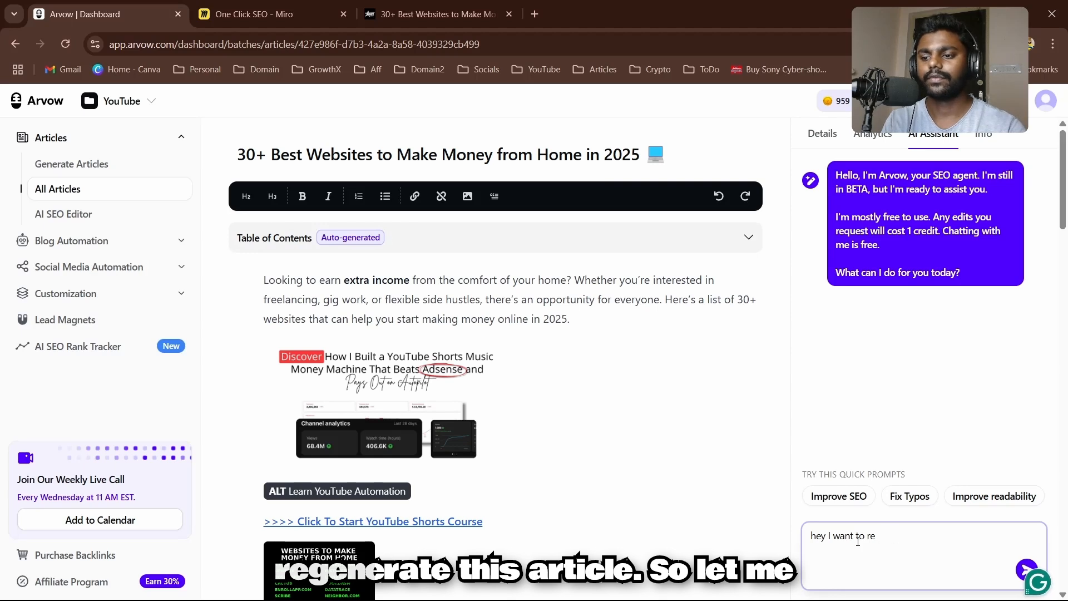
pyautogui.write('genrate t')
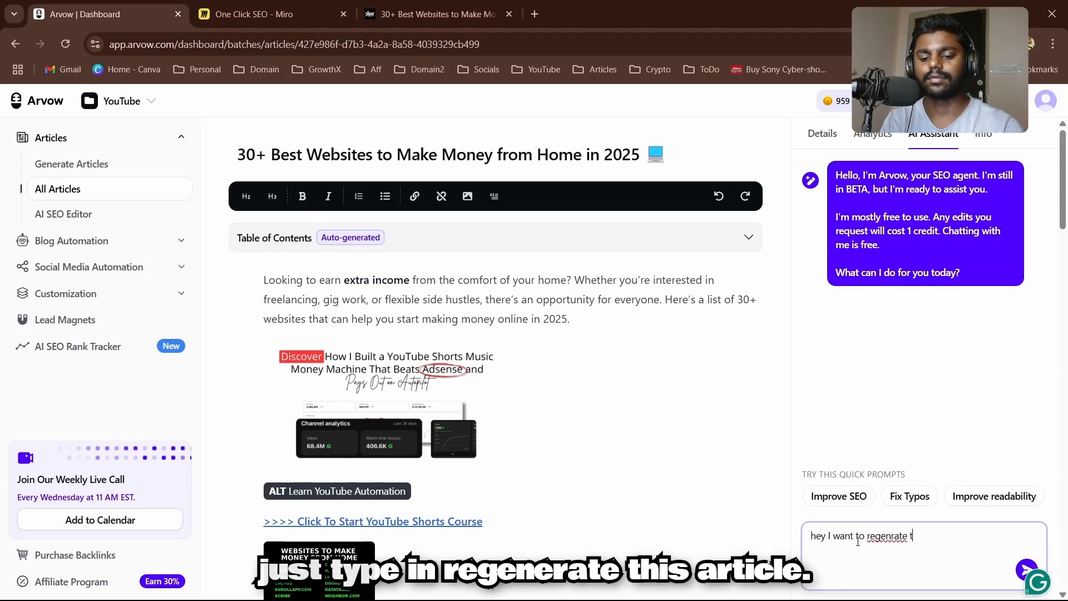
pyautogui.write('his article')
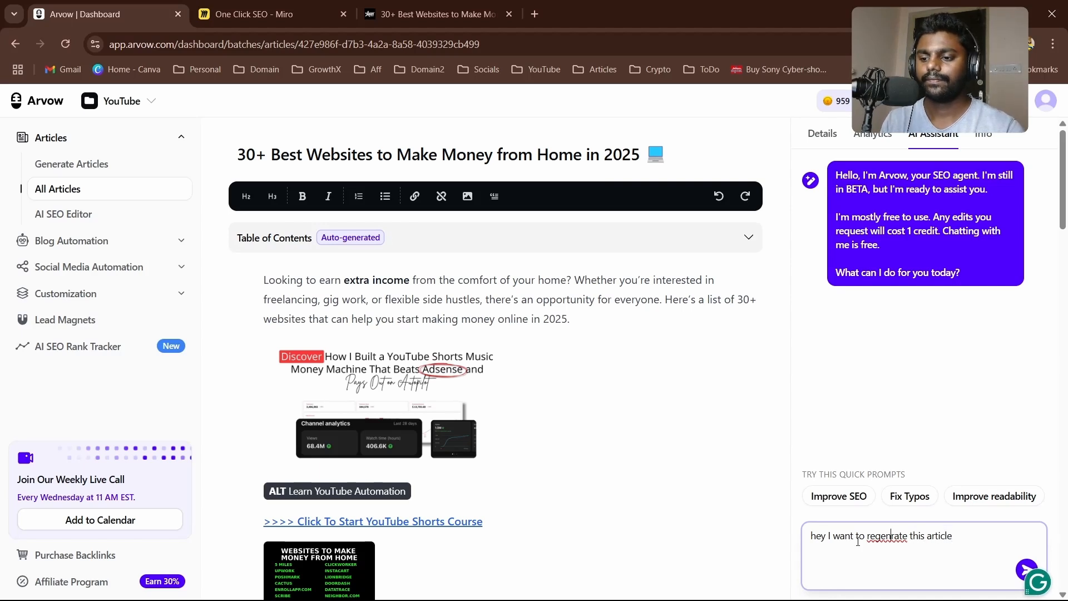
pyautogui.write('e')
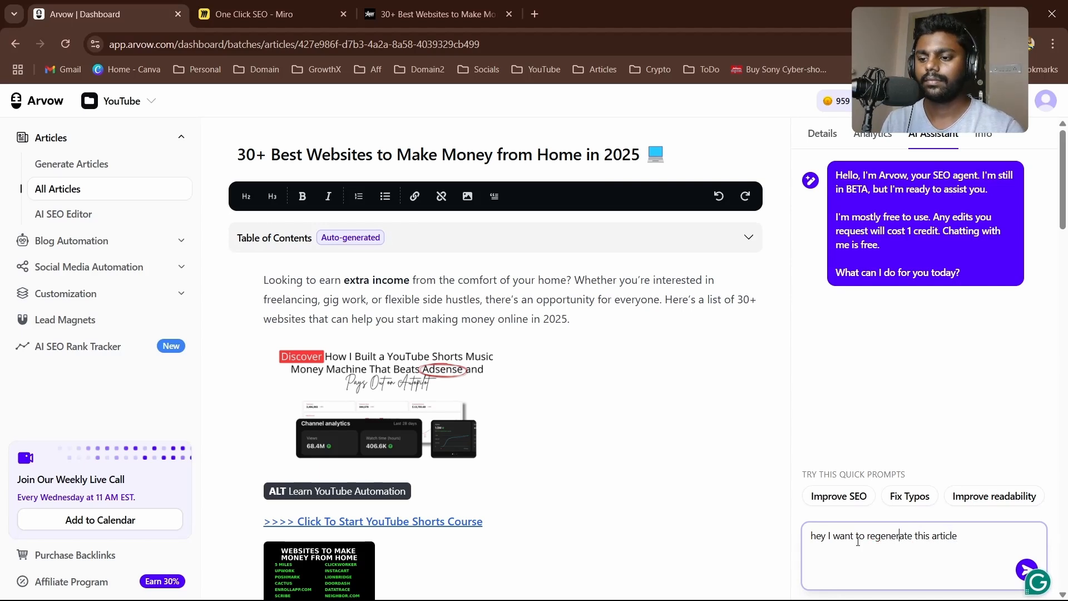
pyautogui.write(' for ')
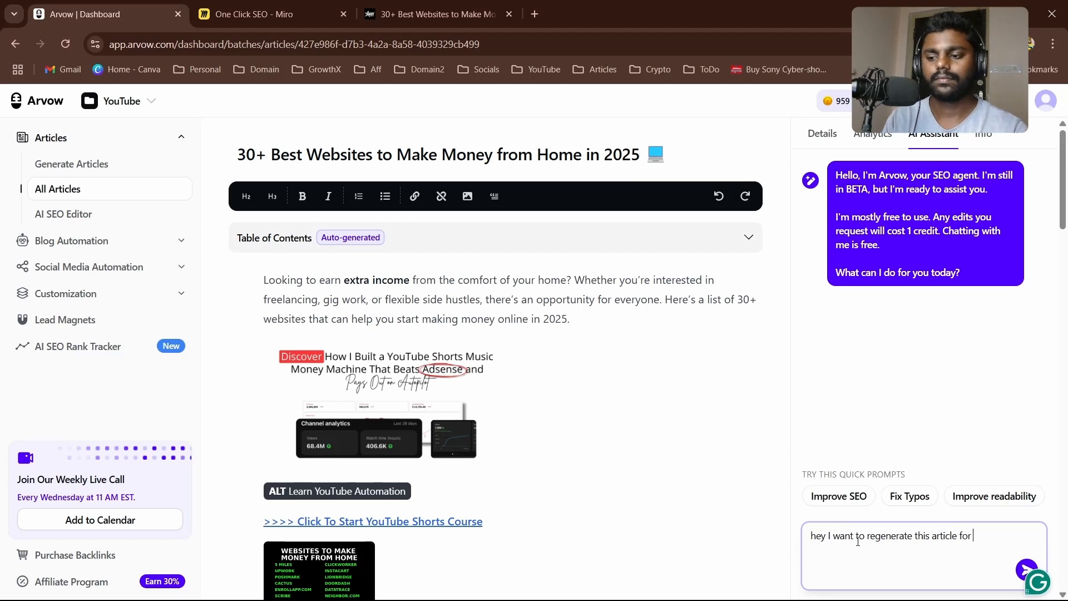
pyautogui.write('my do')
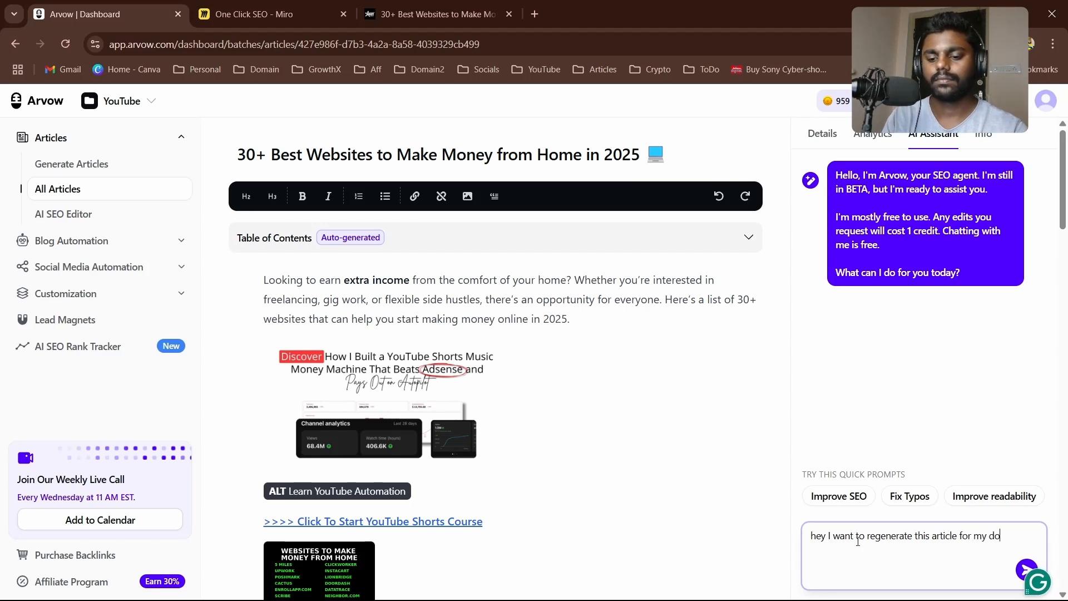
pyautogui.write('main calle')
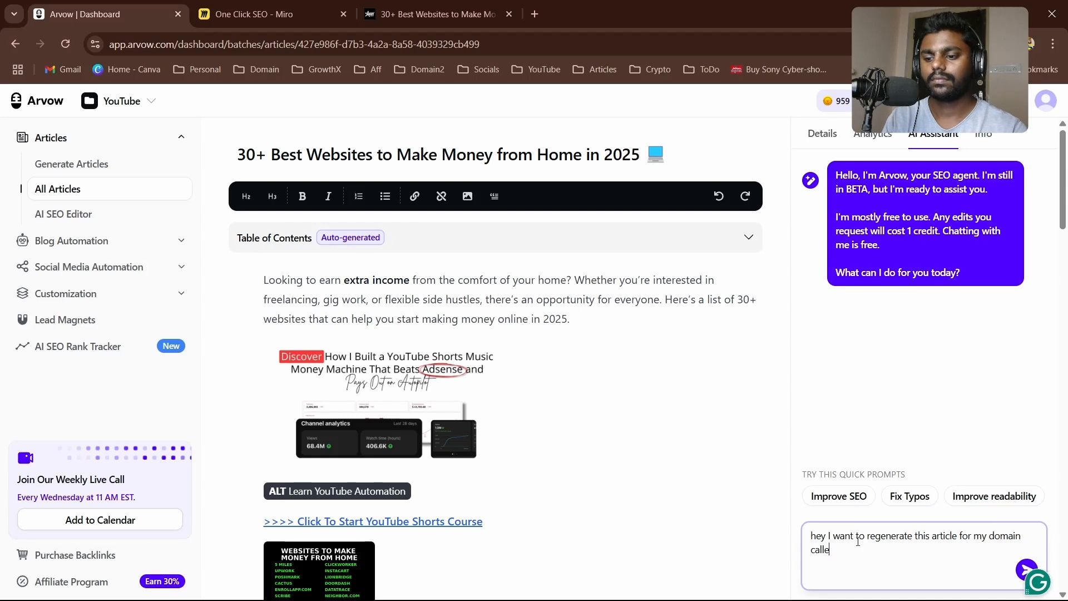
pyautogui.write('d arvow.com')
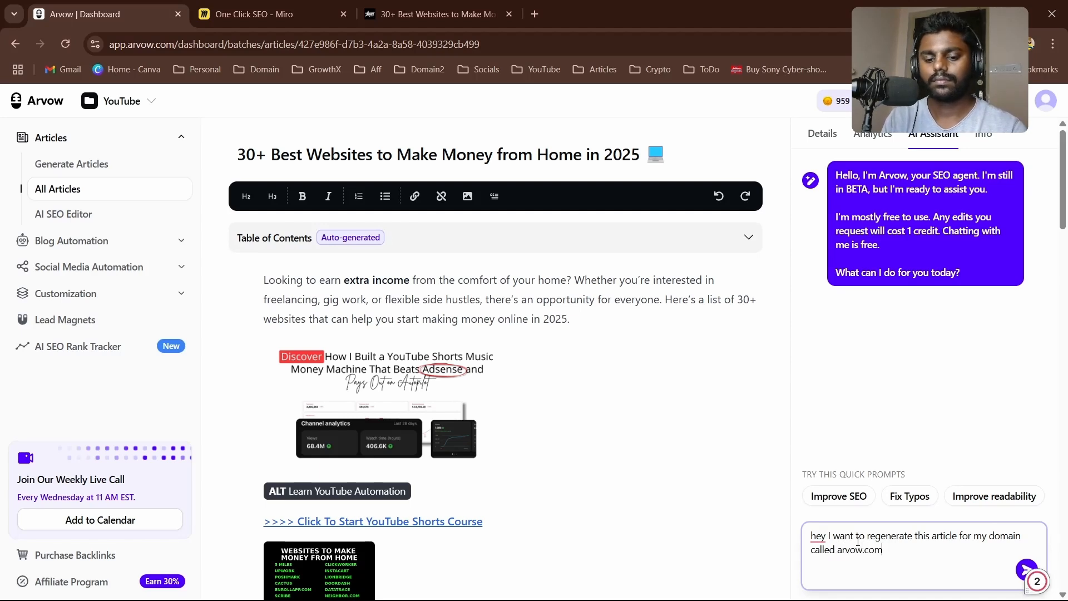
pyautogui.write(' sublte p')
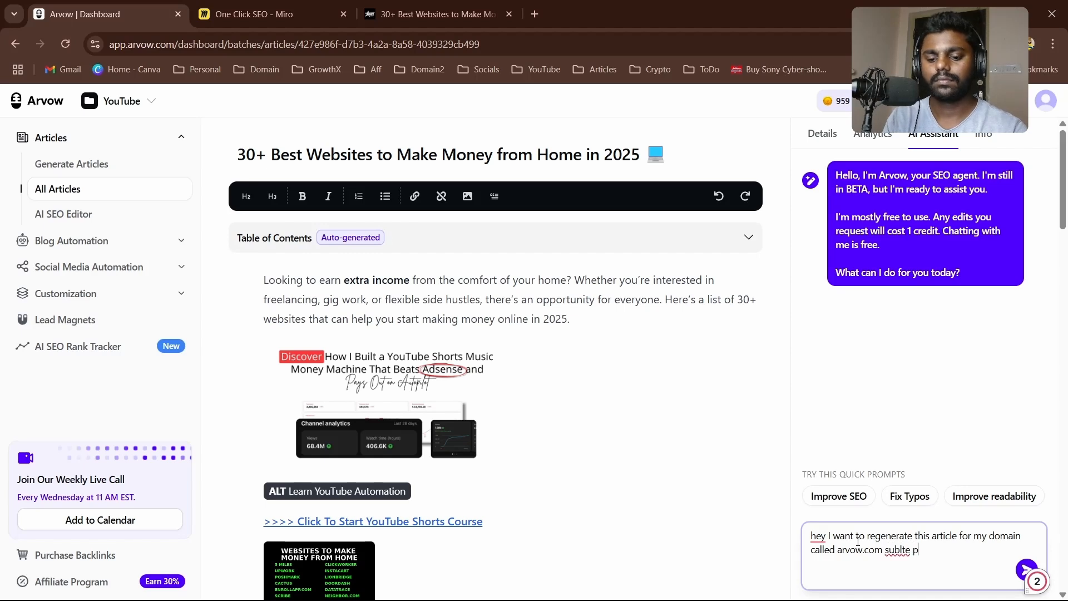
pyautogui.write('itching to u')
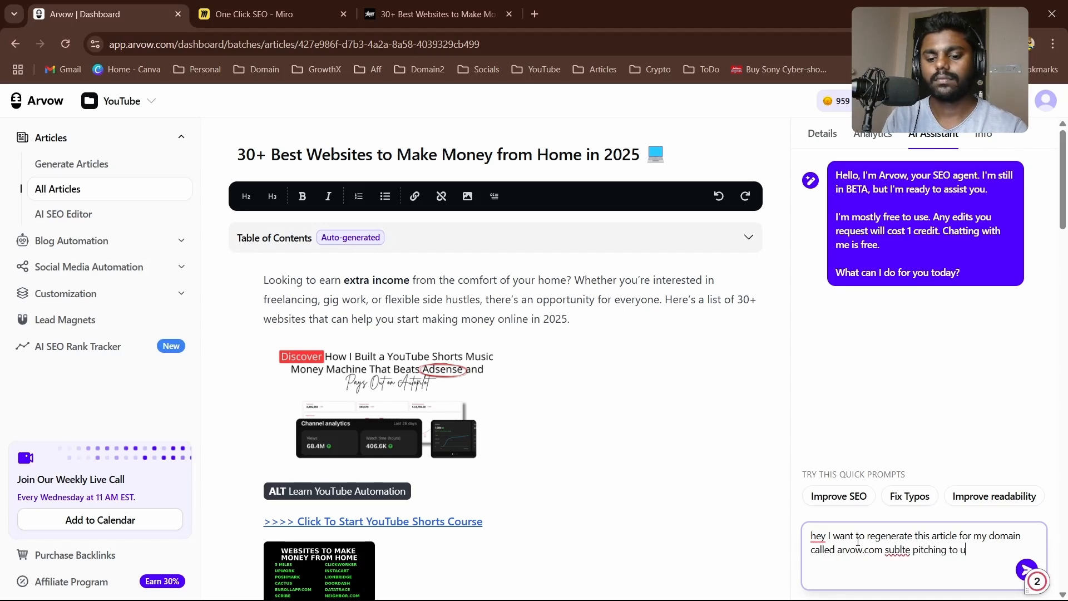
pyautogui.write('se my A')
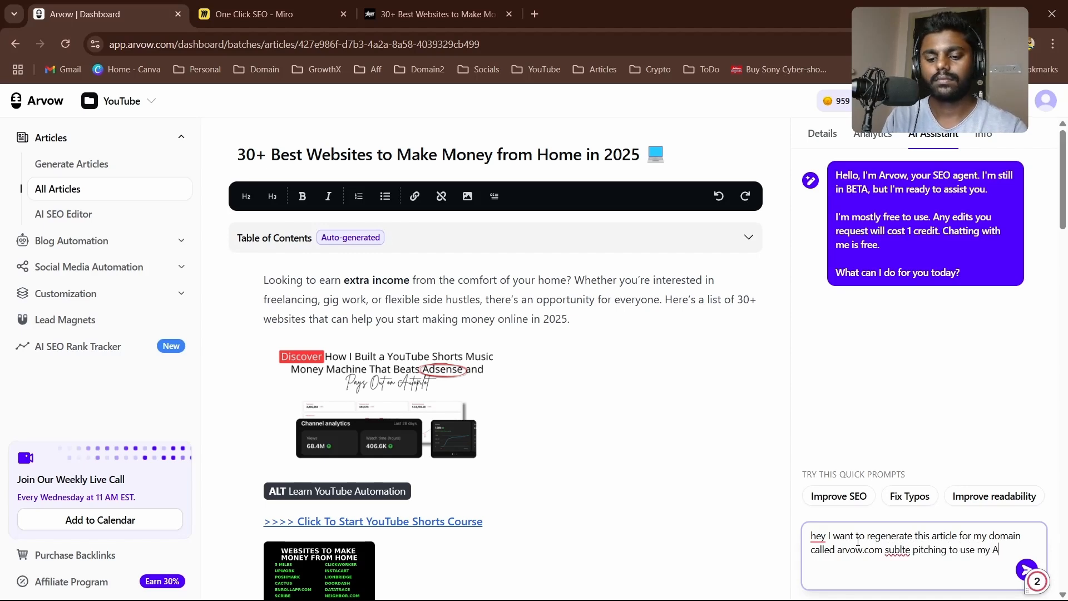
pyautogui.write('I SEO Writer')
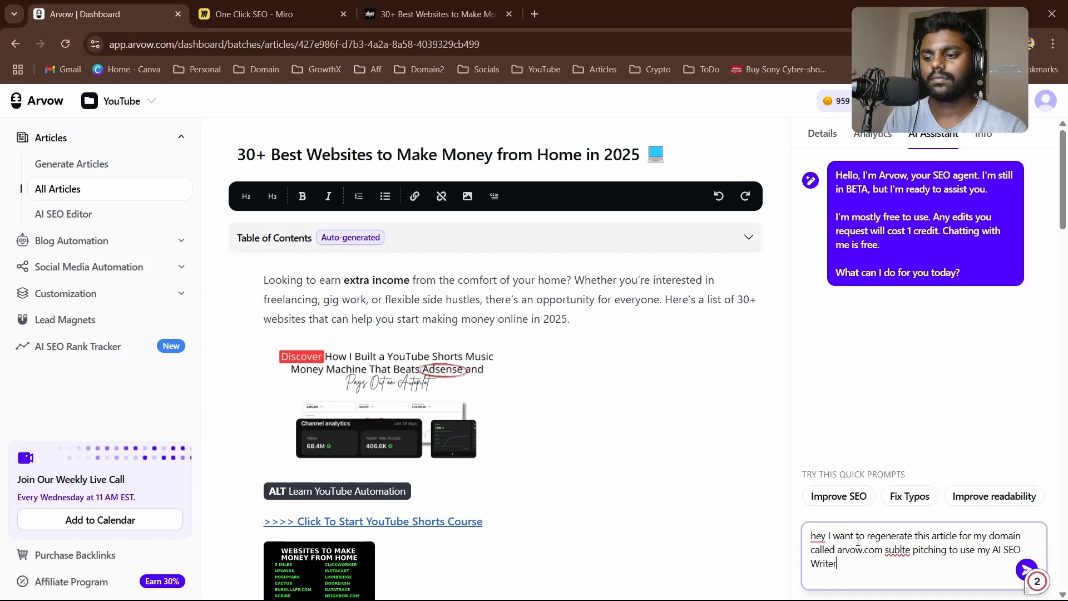
pyautogui.write('.')
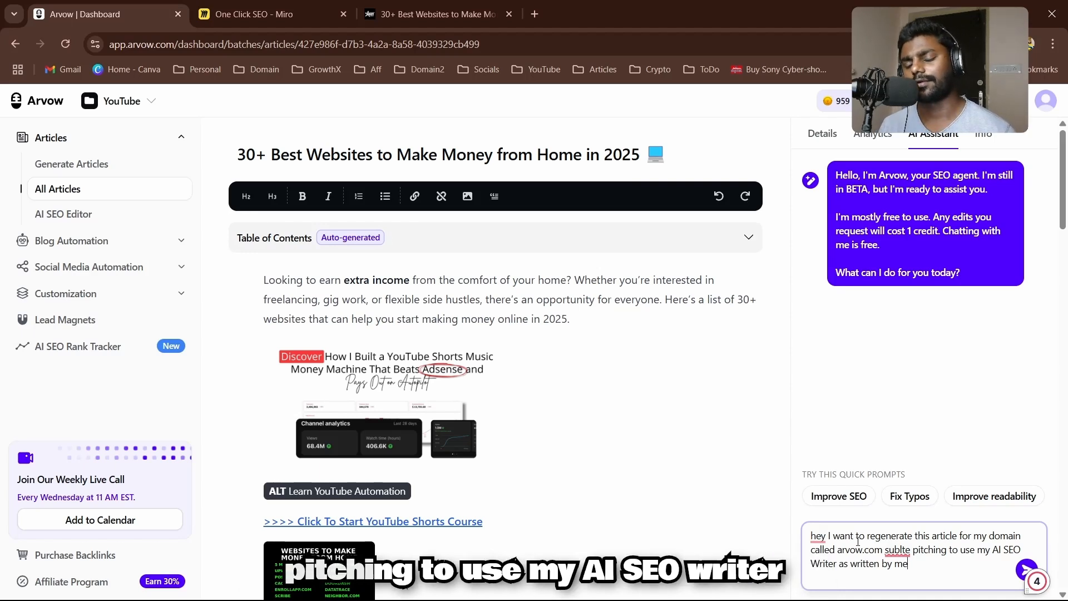
# Extend the assistant request with "sublte pitching to use my AI SEO Writer, as written by me" and send it.
pyautogui.click(839, 562)
pyautogui.write('Writer,')
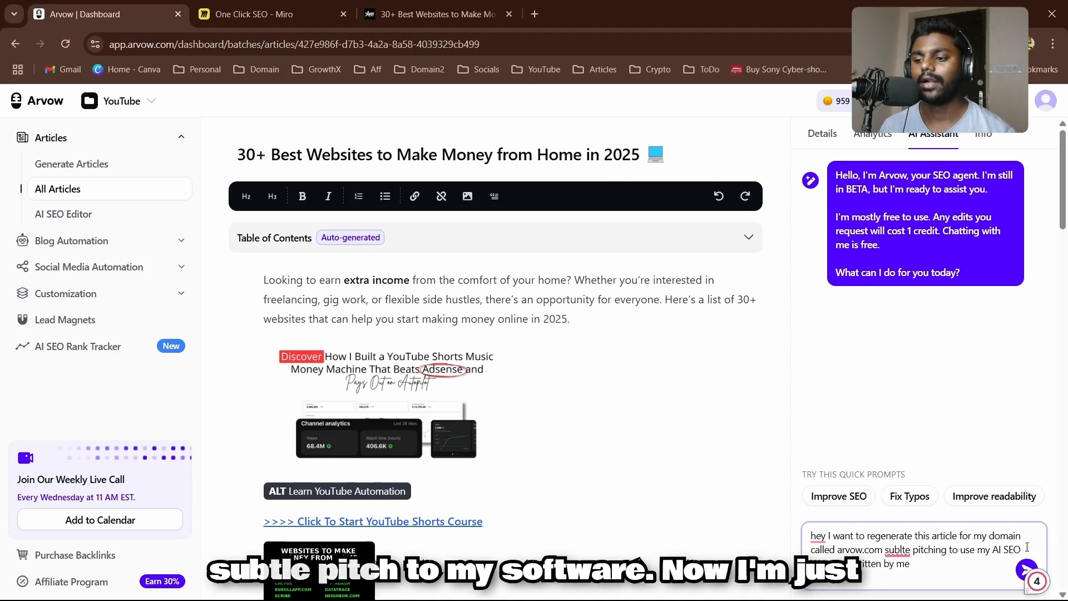
pyautogui.press('Return')
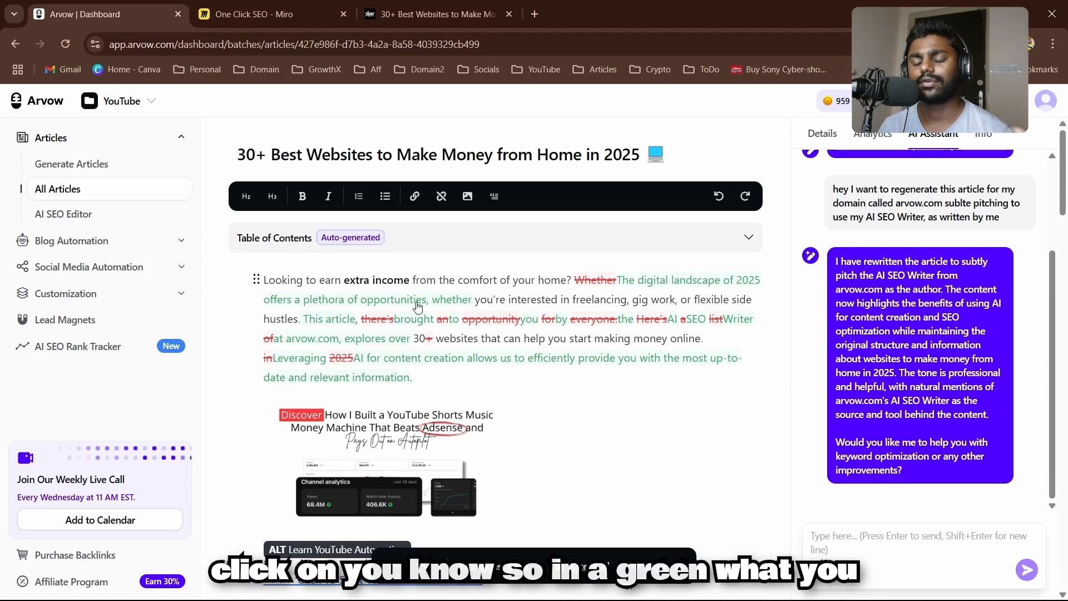
# Accept the assistant's "digital landscape of 2025 offers a plethora of opportunities" insertion in the introduction and review the remaining suggested edits.
pyautogui.click(640, 284)
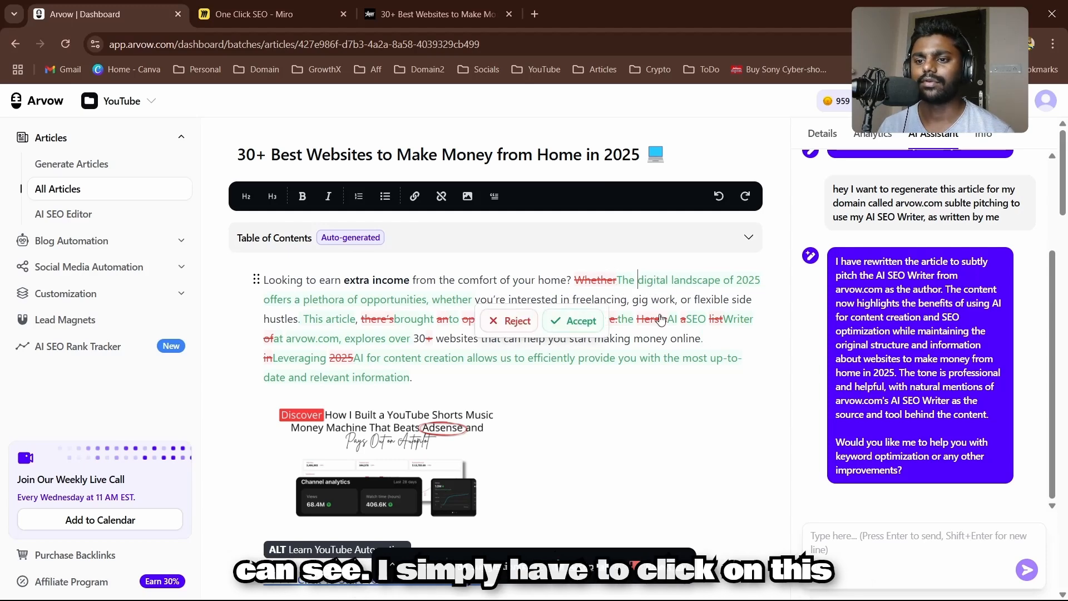
pyautogui.click(581, 325)
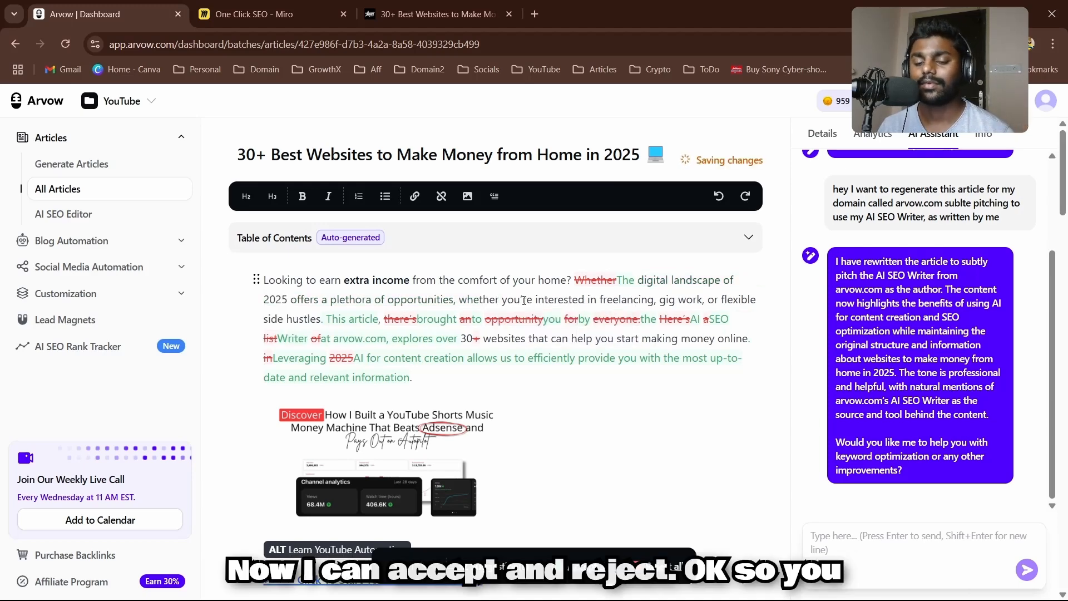
pyautogui.click(564, 361)
pyautogui.scroll(-12, 587, 370)
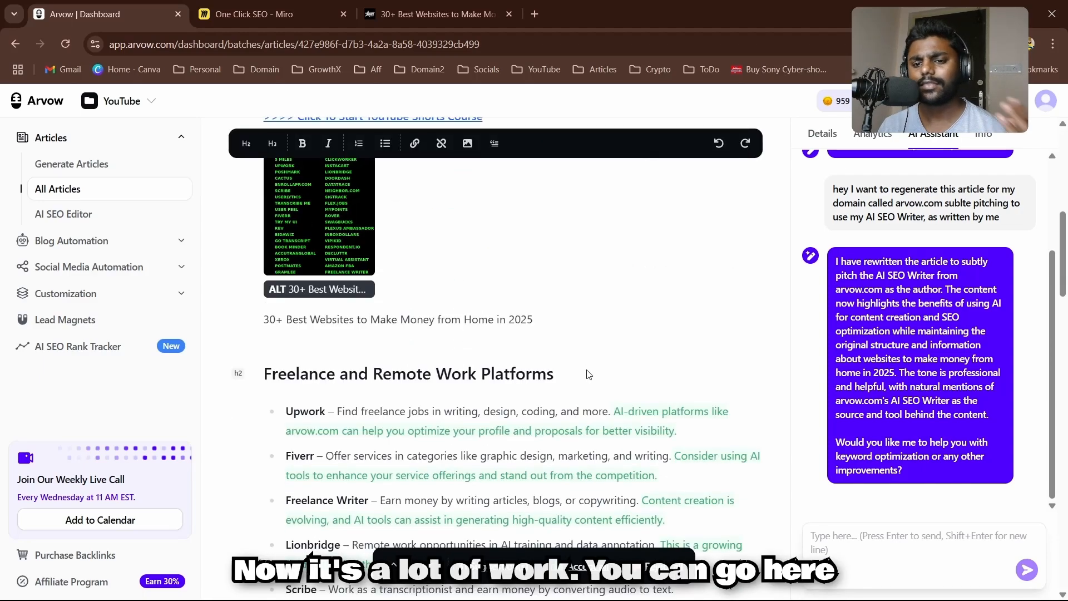
pyautogui.scroll(-15, 587, 370)
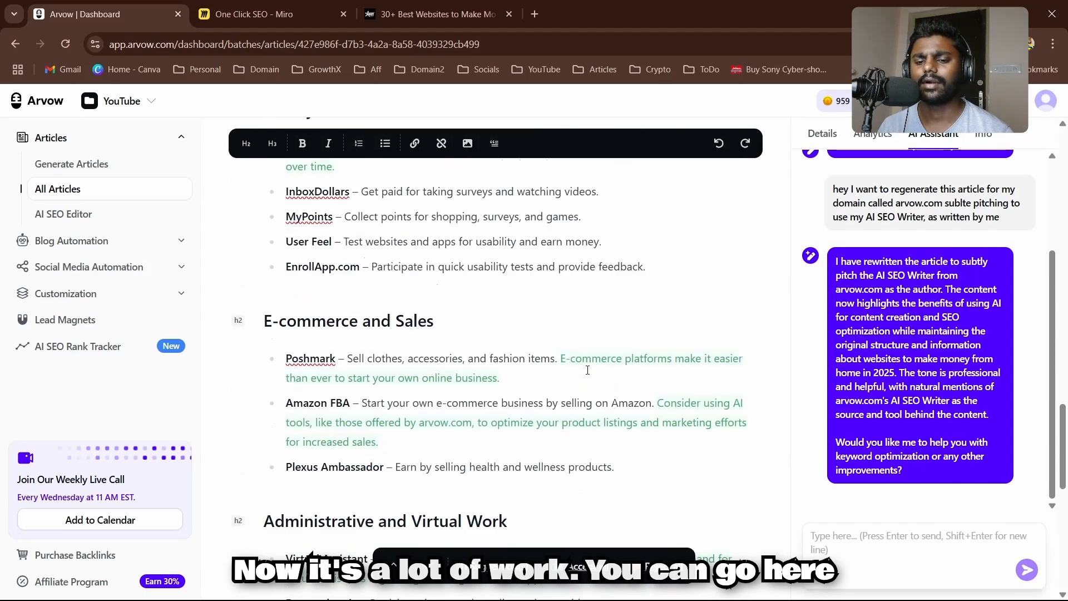
pyautogui.scroll(8, 587, 369)
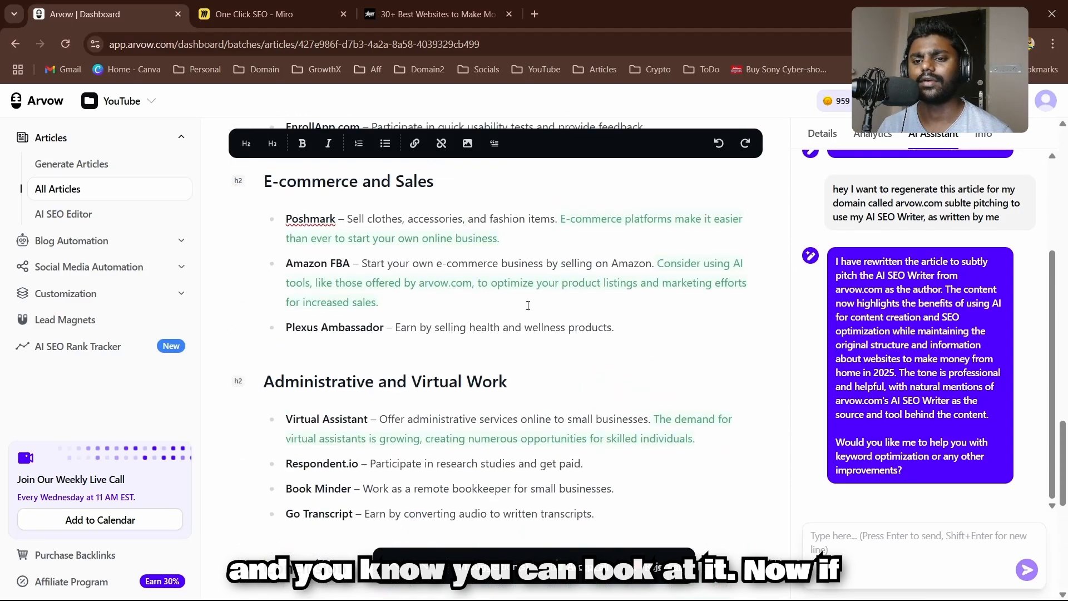
# Check the end of the article around the Conclusion and send the AI Assistant the request "add 3 faqs".
pyautogui.scroll(-8, 572, 386)
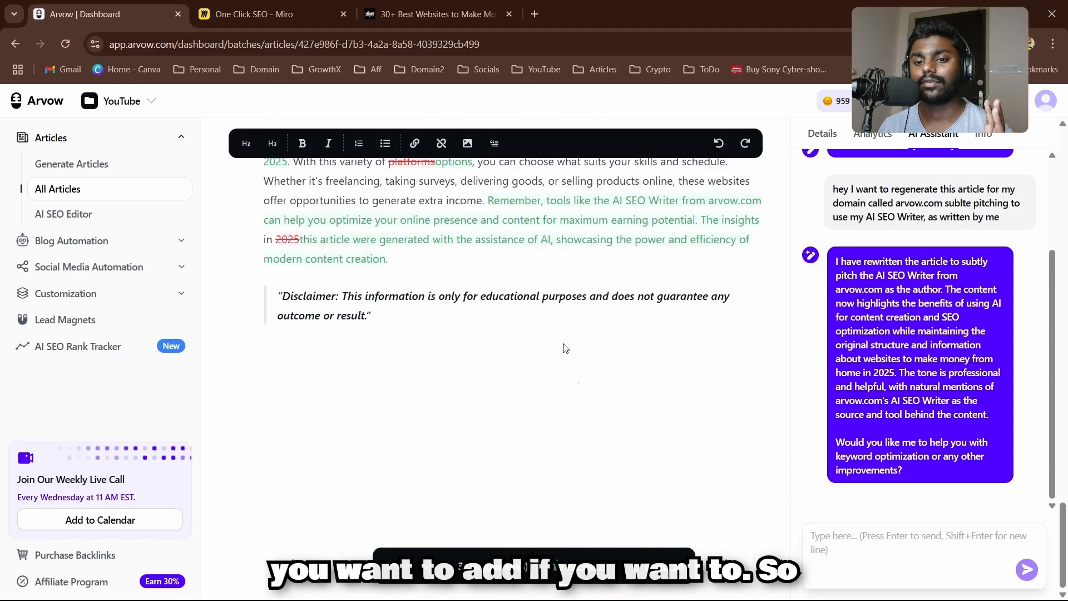
pyautogui.scroll(4, 496, 359)
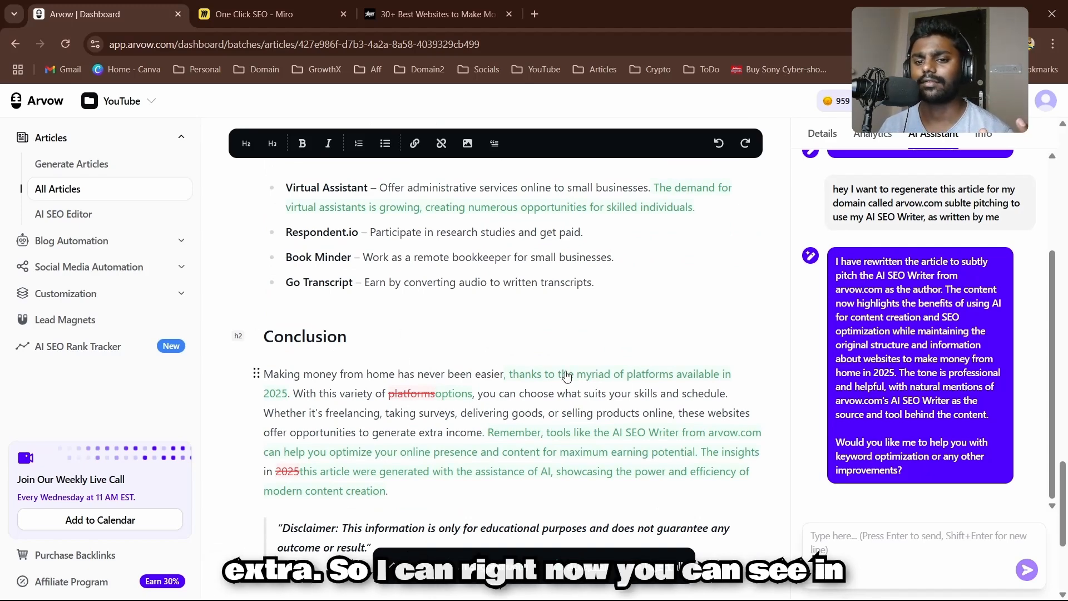
pyautogui.scroll(-4, 437, 325)
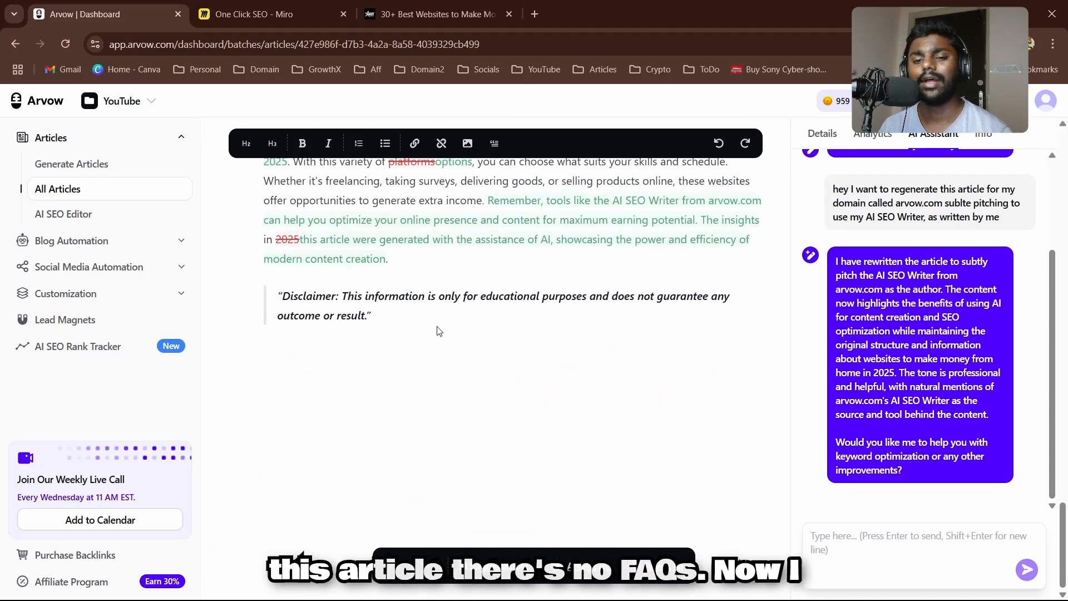
pyautogui.click(849, 541)
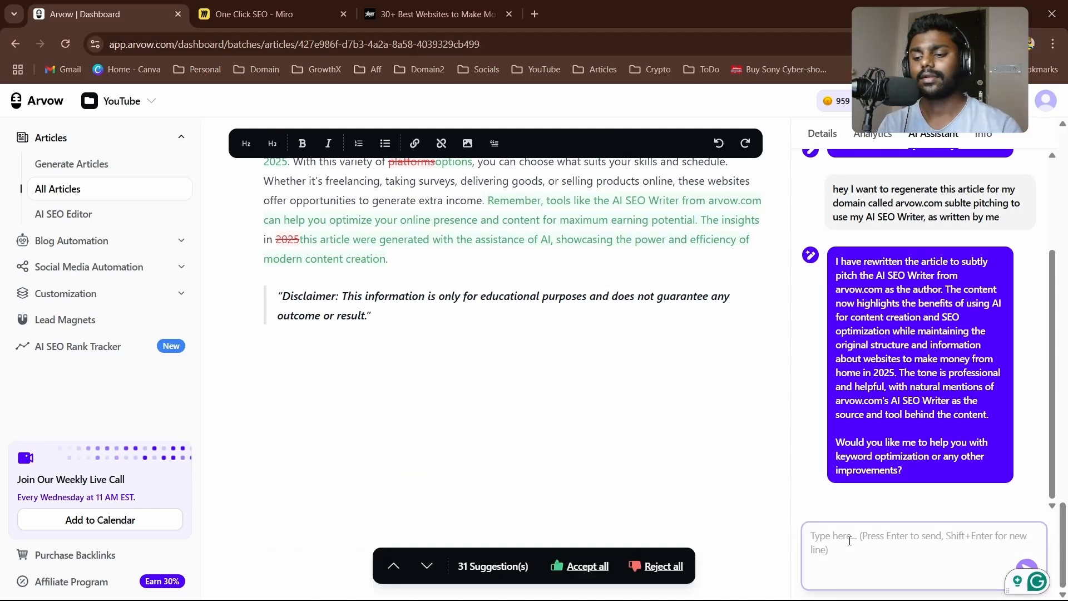
pyautogui.write('add few')
pyautogui.press('BackSpace')
pyautogui.press('BackSpace')
pyautogui.press('BackSpace')
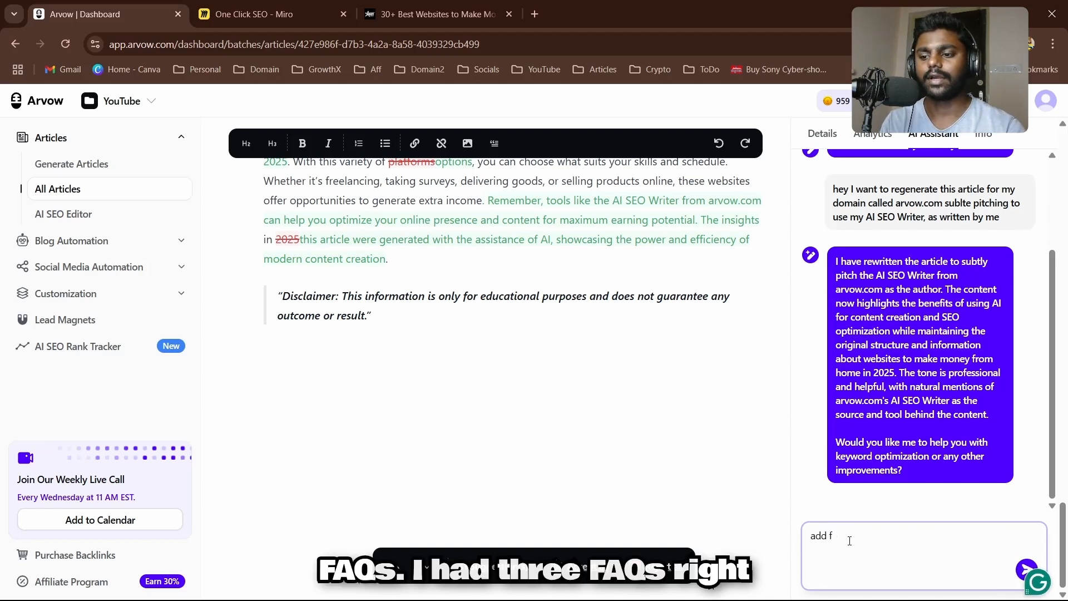
pyautogui.write('3 faqs')
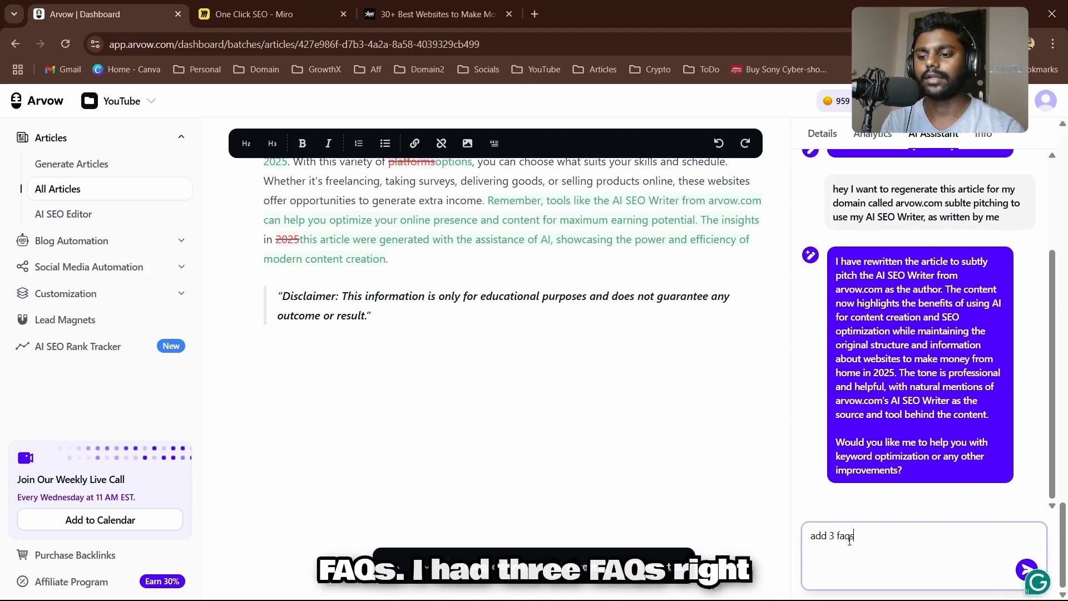
pyautogui.press('Return')
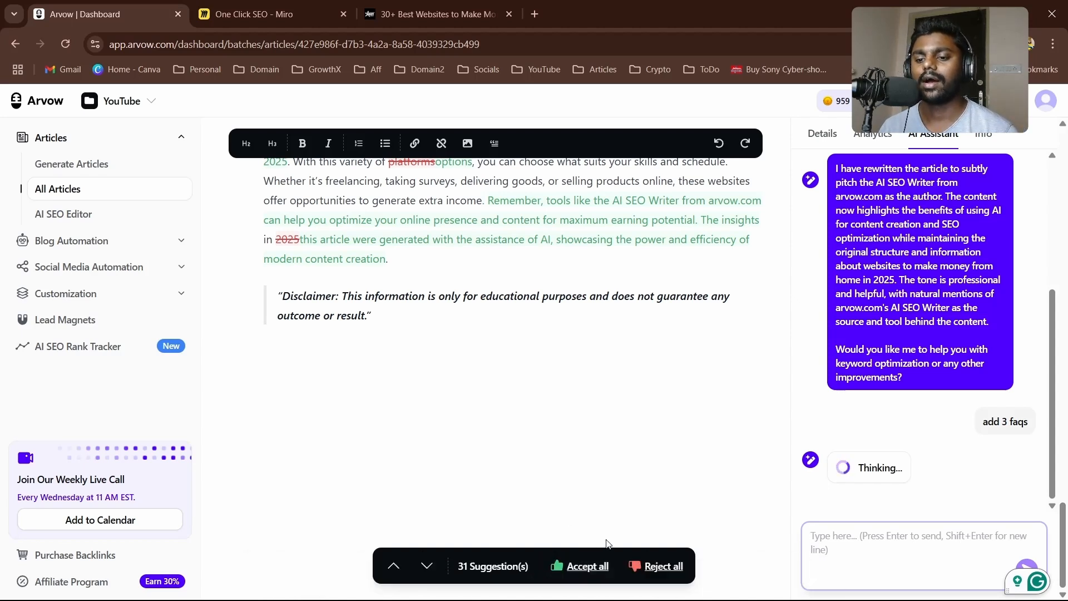
# Review the suggested Frequently Asked Questions section above the Conclusion, along with the other suggested edits in the article.
pyautogui.scroll(10, 589, 306)
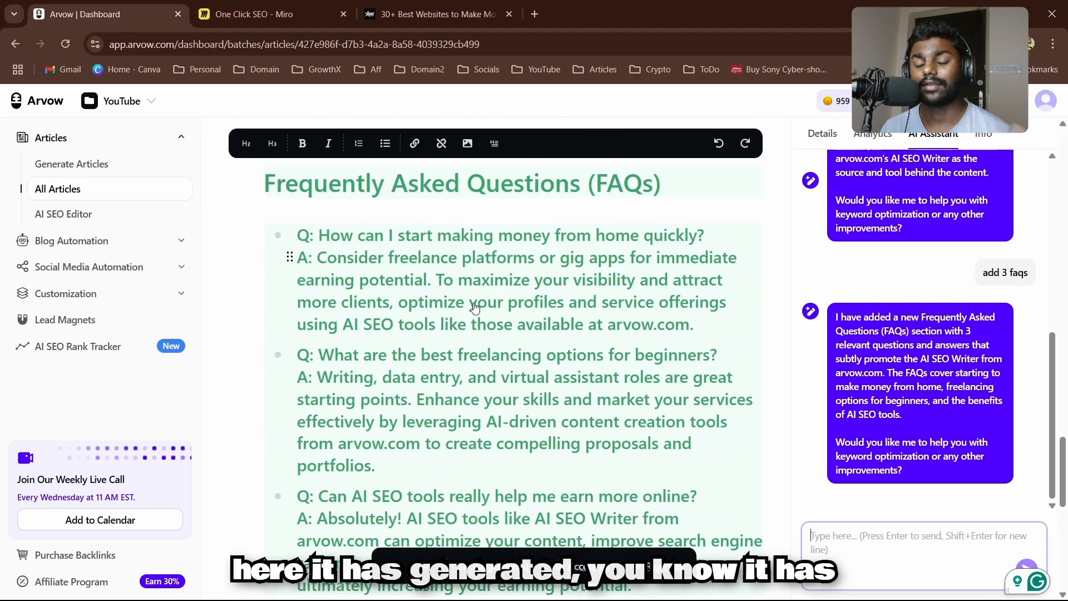
pyautogui.scroll(-4, 487, 320)
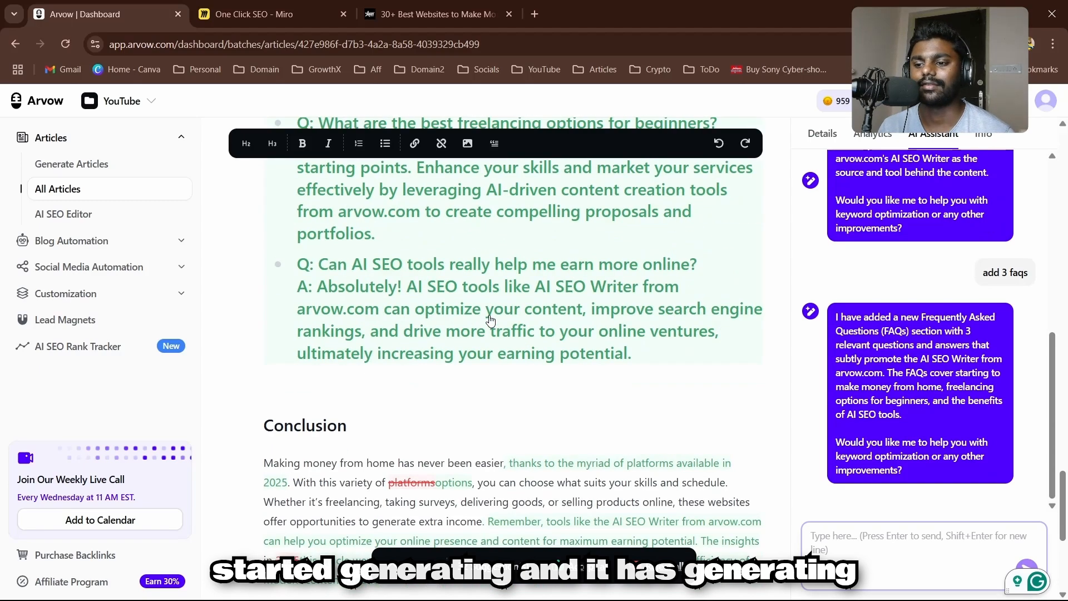
pyautogui.scroll(-4, 497, 324)
pyautogui.scroll(4, 497, 325)
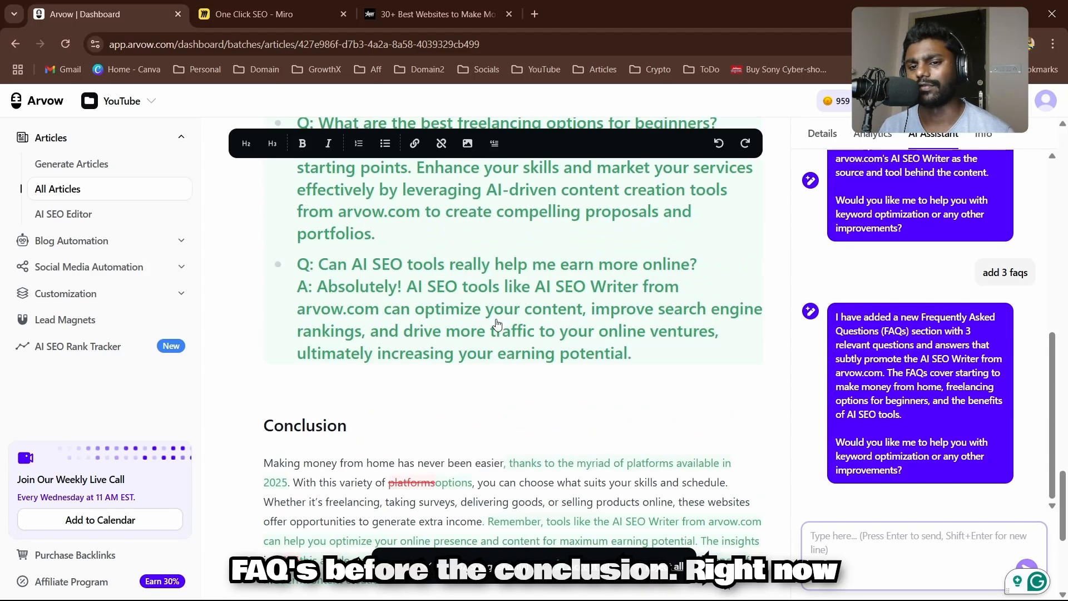
pyautogui.scroll(4, 496, 324)
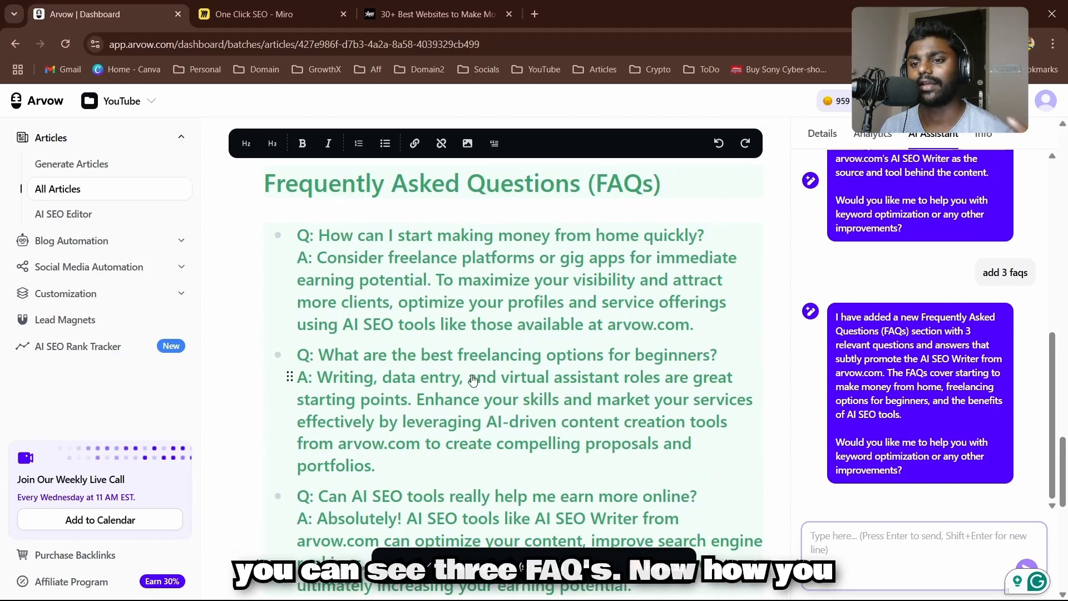
pyautogui.scroll(-4, 472, 380)
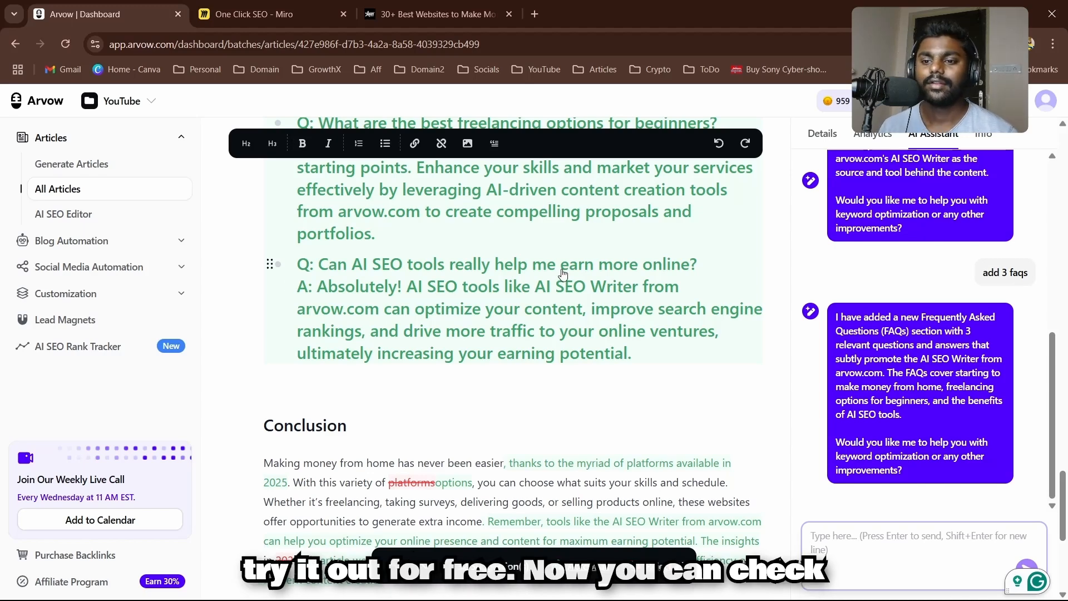
pyautogui.scroll(4, 564, 276)
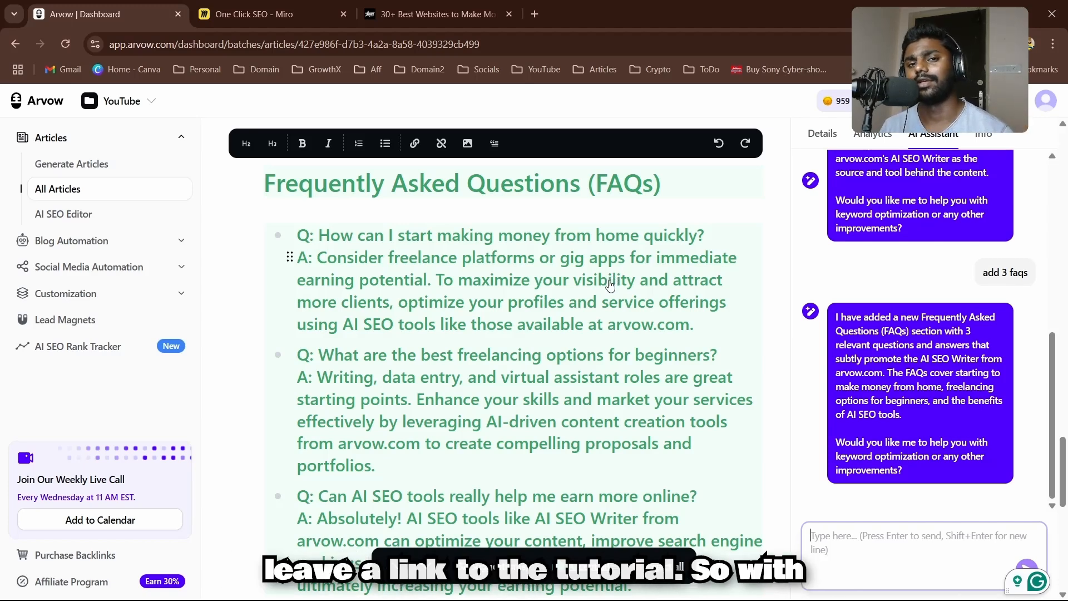
pyautogui.scroll(20, 610, 284)
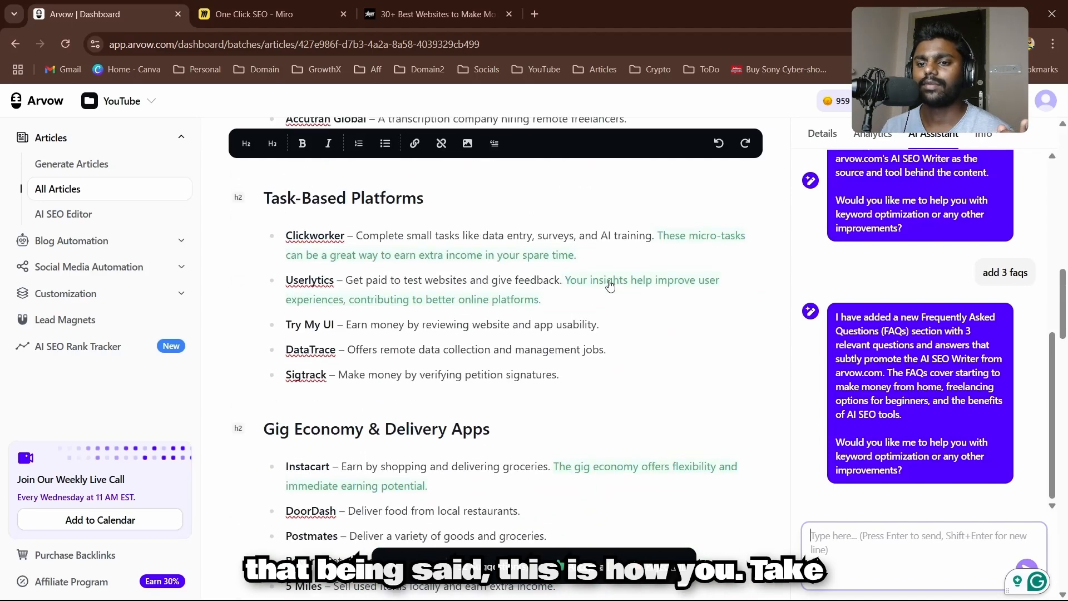